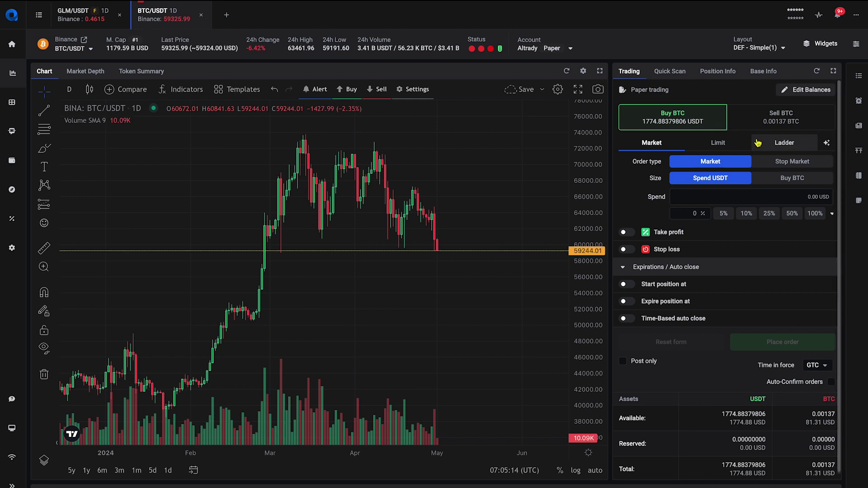
Switch the buy to a Targets ladder with a 1000 USD position and three targets
left_click(770, 146)
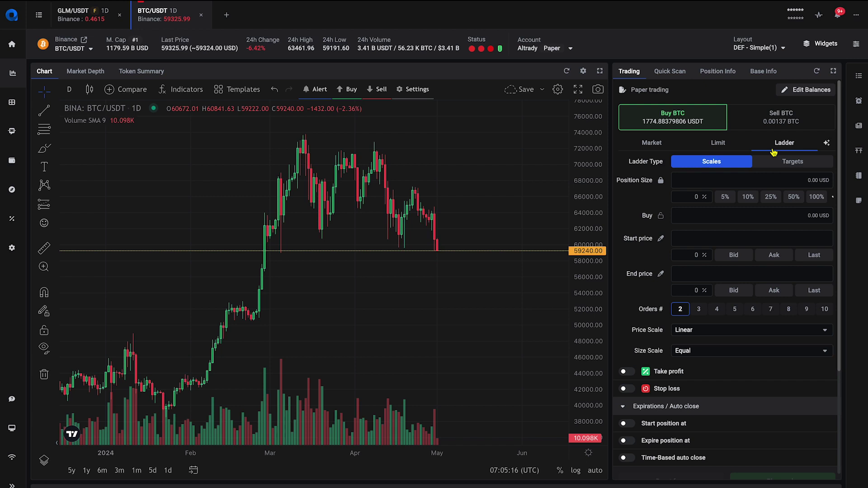
left_click(778, 164)
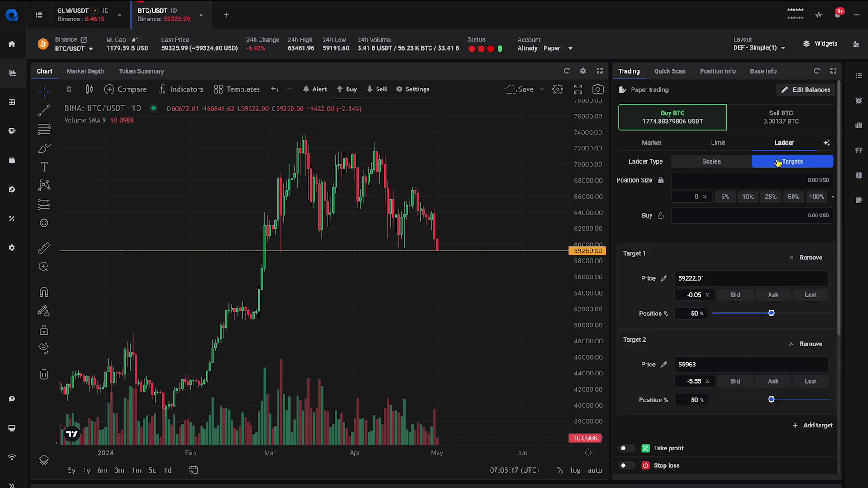
left_click(759, 179)
type("1000")
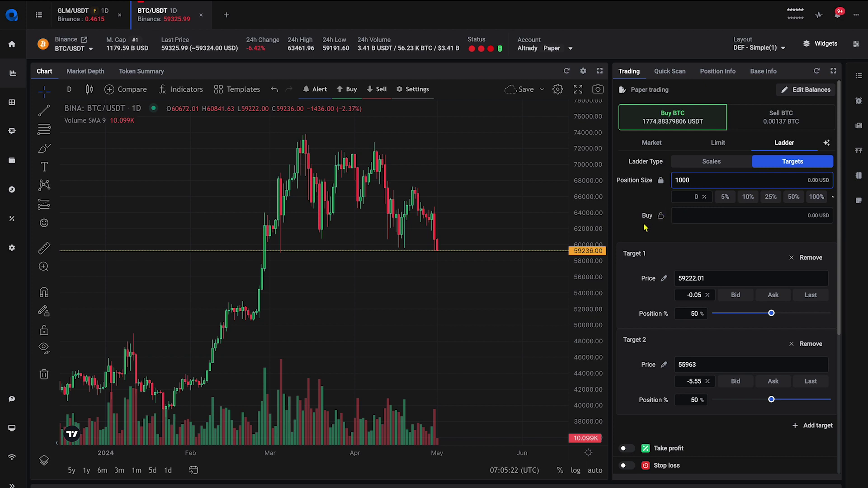
scroll(801, 312, "down", 3)
left_click(802, 304)
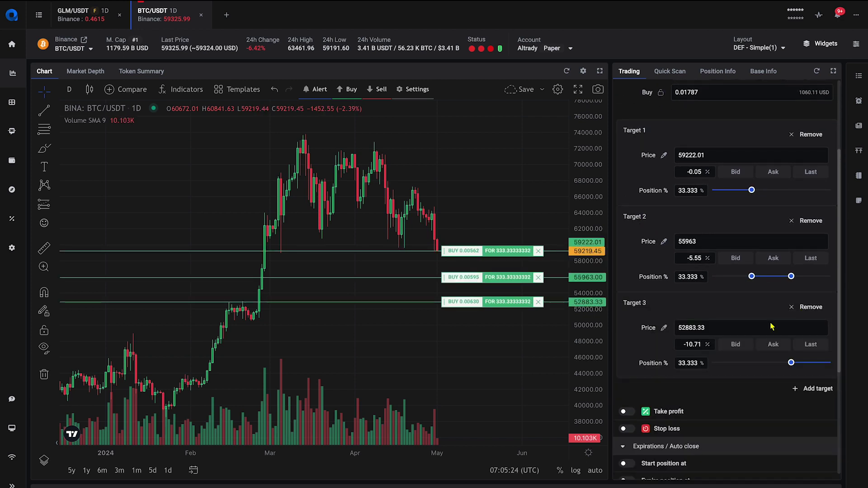
Set the three entry target offsets to 0%, -5% and -10%
left_click(696, 171)
type("0")
left_click(693, 258)
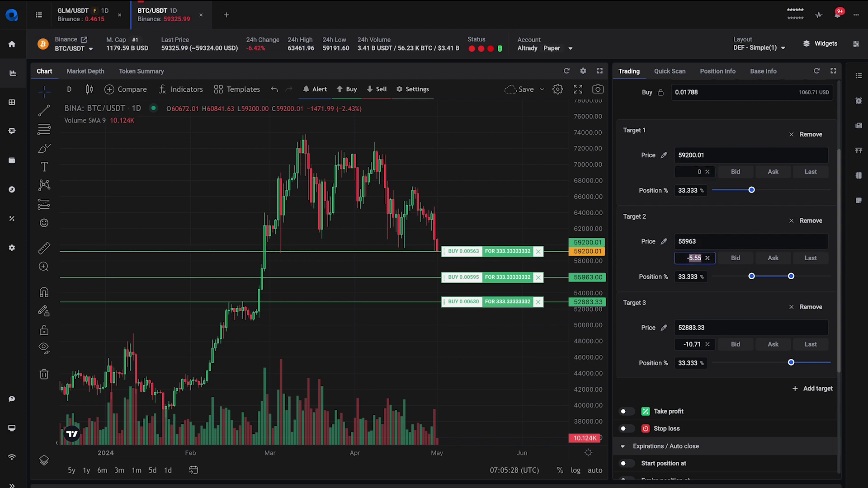
type("5")
double_click(695, 346)
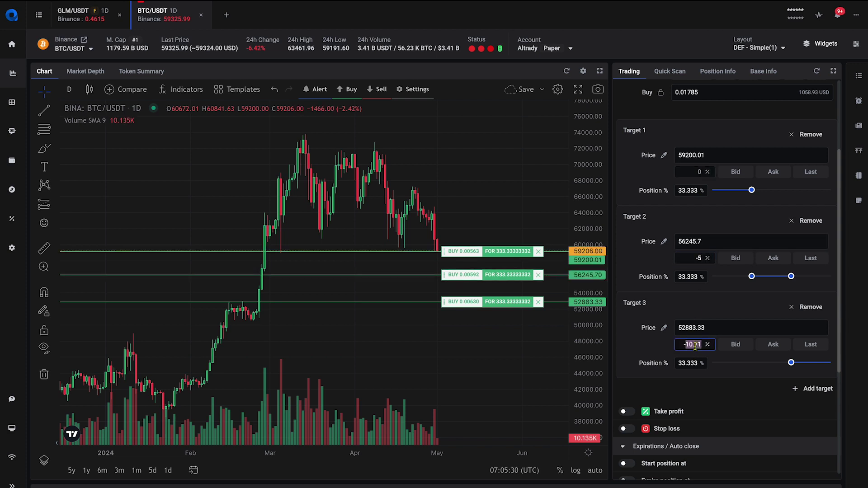
type("1")
left_click(711, 308)
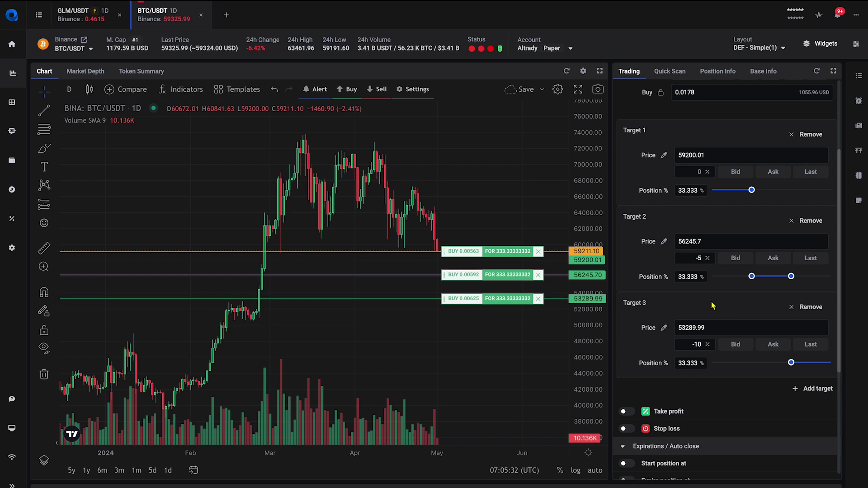
scroll(710, 305, "down", 1)
scroll(697, 302, "down", 3)
Enable take profit with three targets
scroll(681, 298, "down", 2)
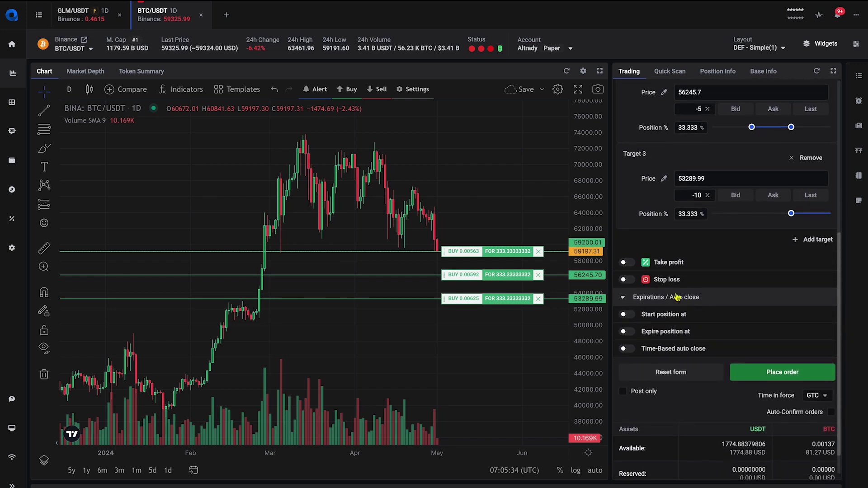
left_click(629, 265)
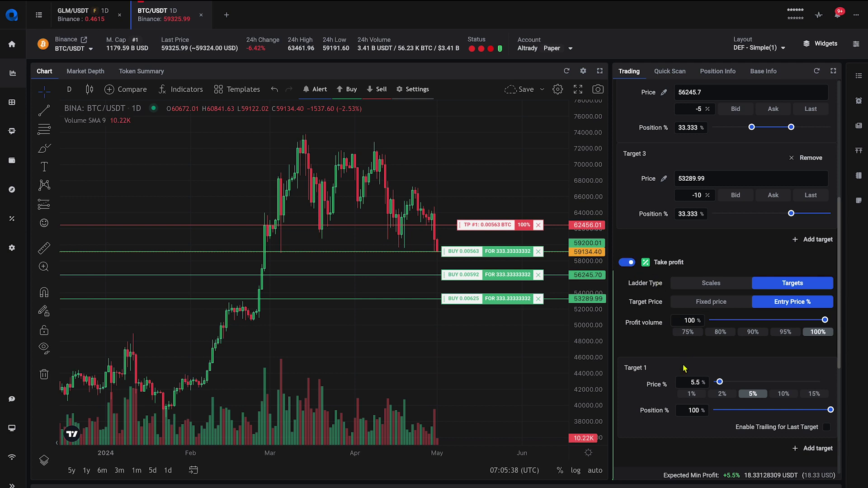
scroll(769, 312, "down", 3)
left_click(812, 303)
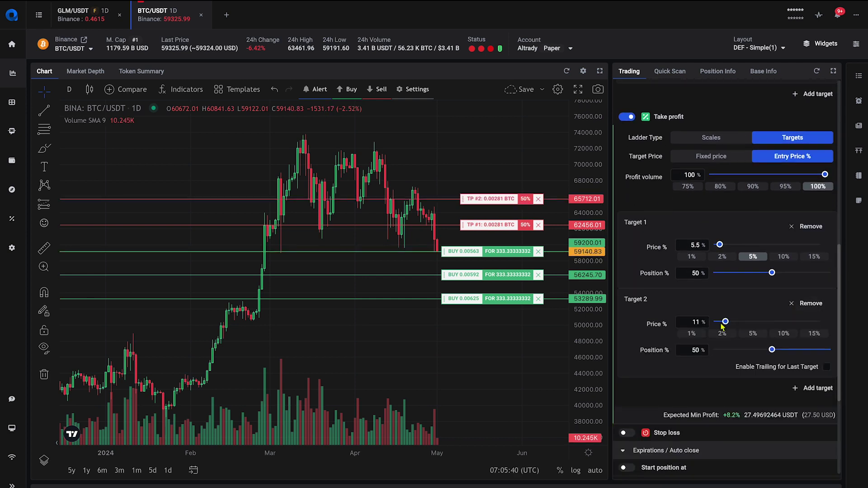
scroll(809, 317, "down", 2)
left_click(805, 320)
Set the take-profit price offsets to +5%, +10% and +20%
double_click(694, 172)
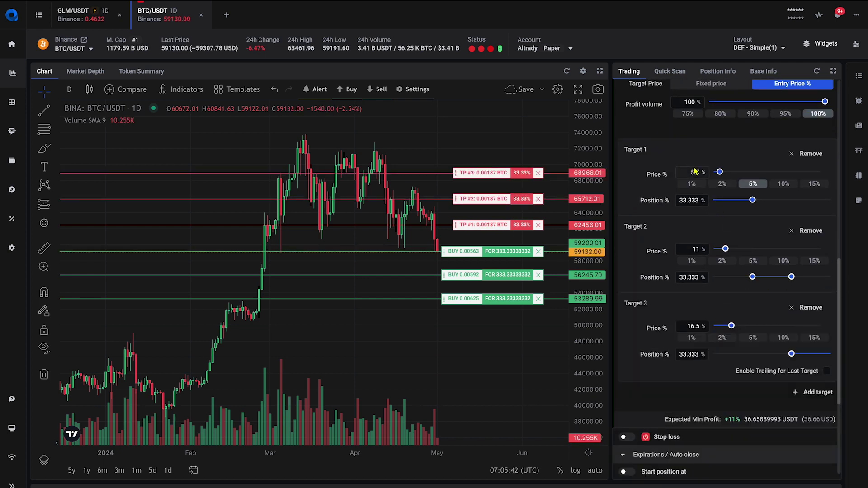
type("5")
double_click(695, 249)
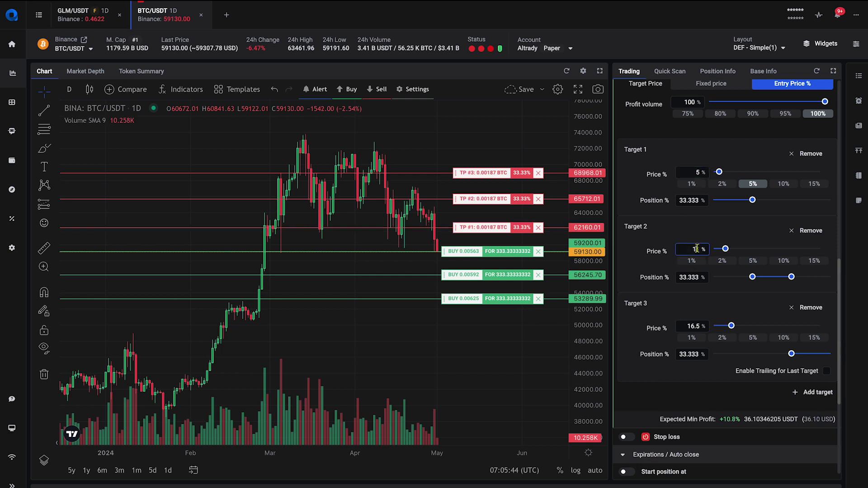
type("10")
double_click(694, 326)
type("2")
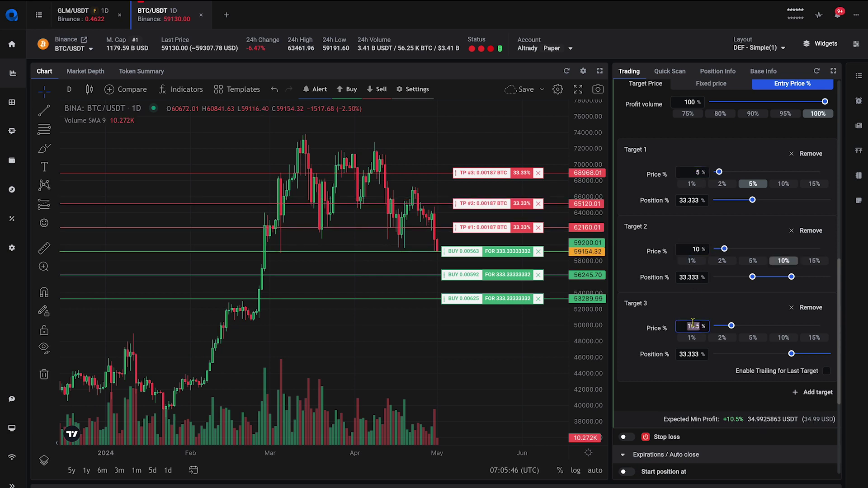
type("0")
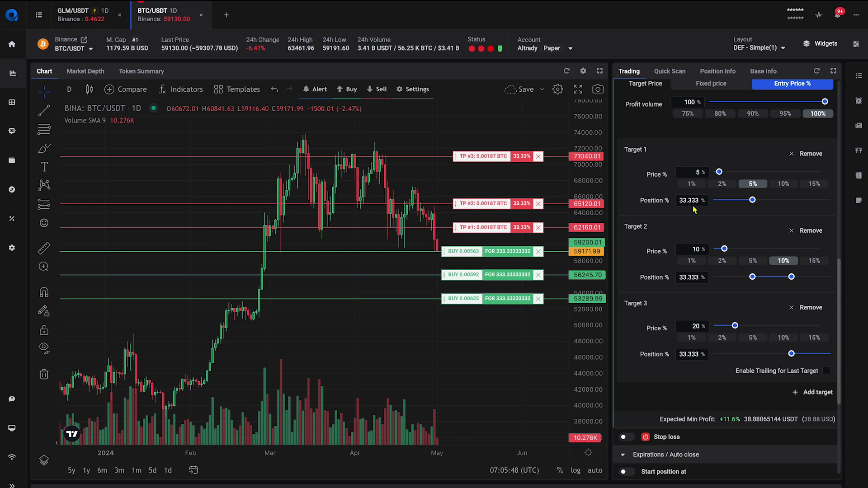
Sell 50% of the position at the first target and 25% at the second
double_click(691, 200)
type("50")
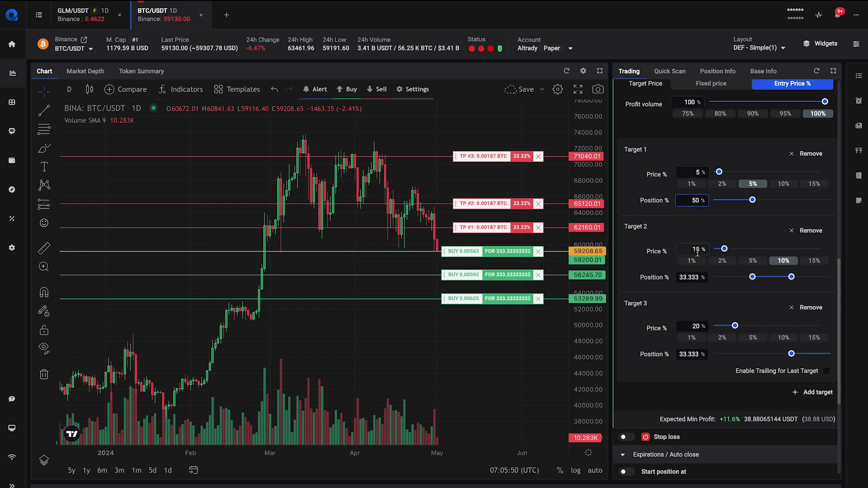
double_click(690, 278)
type("25")
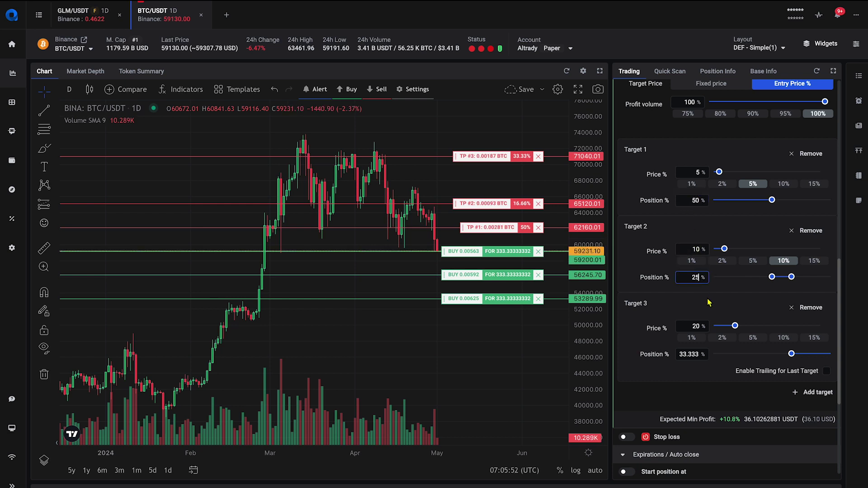
scroll(697, 306, "down", 5)
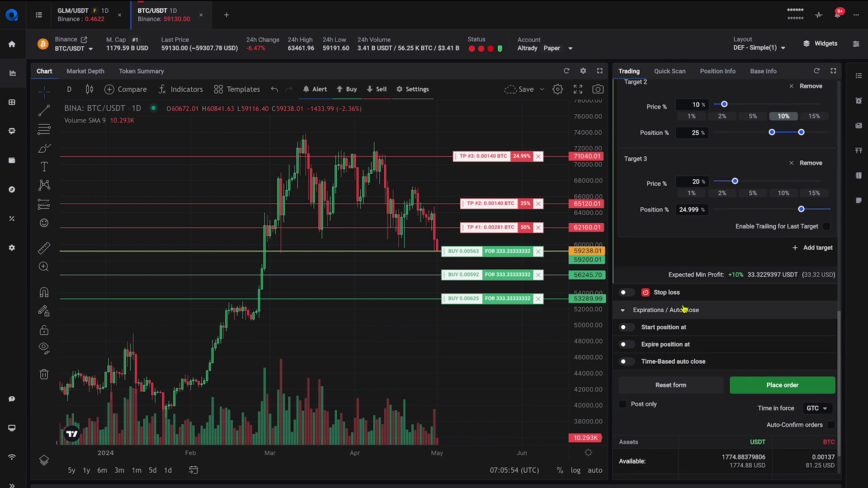
Enable a stop loss set 20% below entry
left_click(625, 292)
scroll(691, 305, "down", 2)
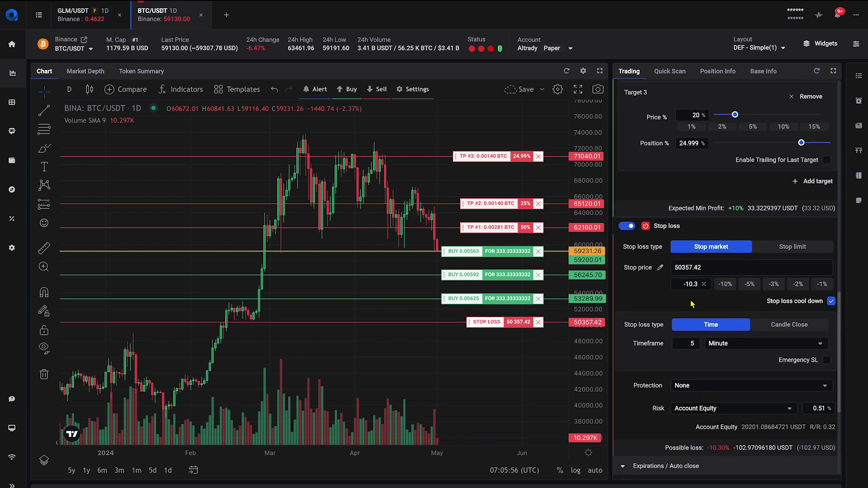
left_click(698, 283)
key("BackSpace")
key("BackSpace")
key("BackSpace")
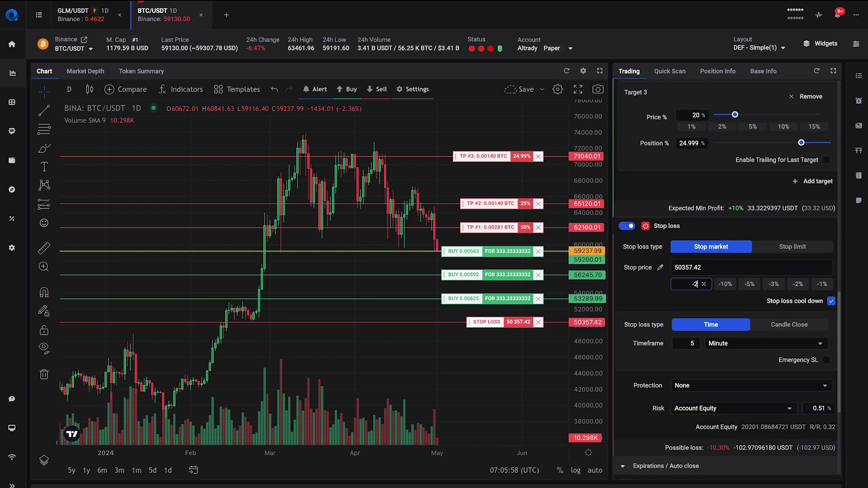
type("-20")
left_click(688, 309)
scroll(688, 309, "down", 2)
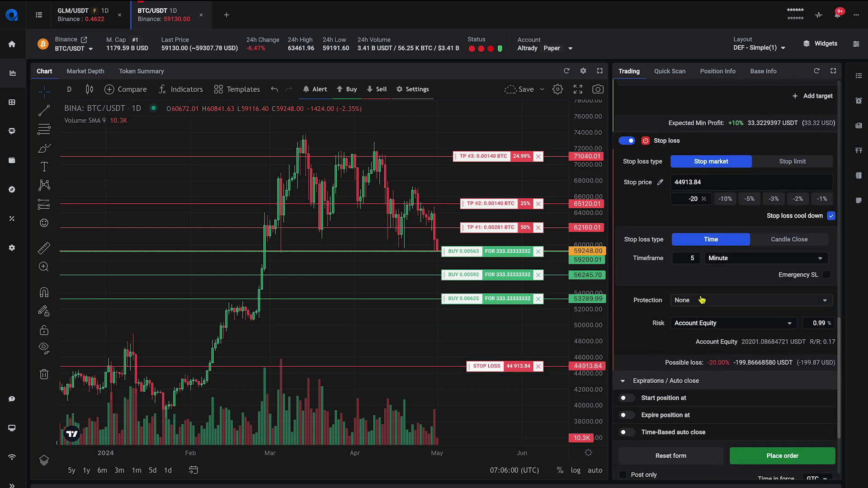
Set the stop-loss protection to Follow Take Profit
left_click(703, 301)
left_click(711, 357)
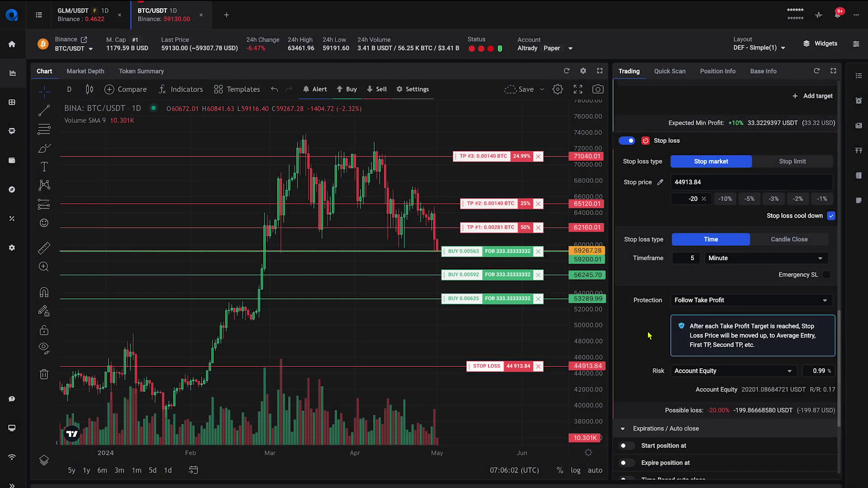
scroll(650, 335, "down", 2)
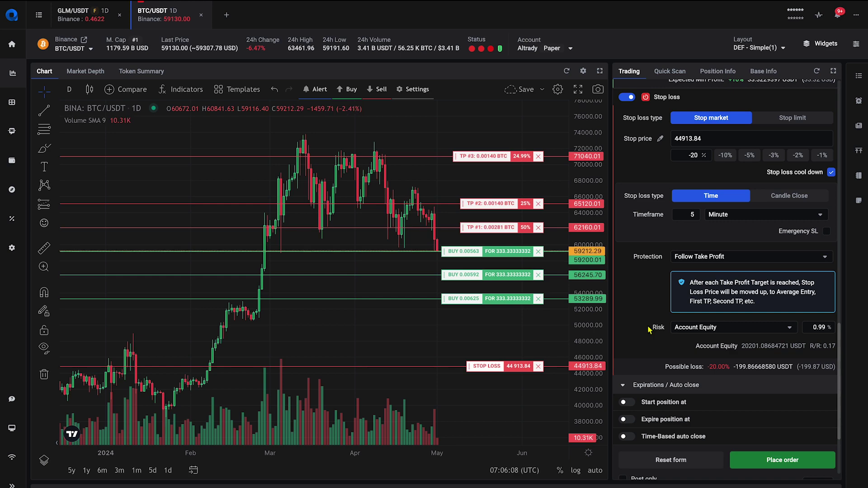
scroll(649, 331, "up", 5)
scroll(649, 330, "up", 5)
scroll(649, 331, "up", 5)
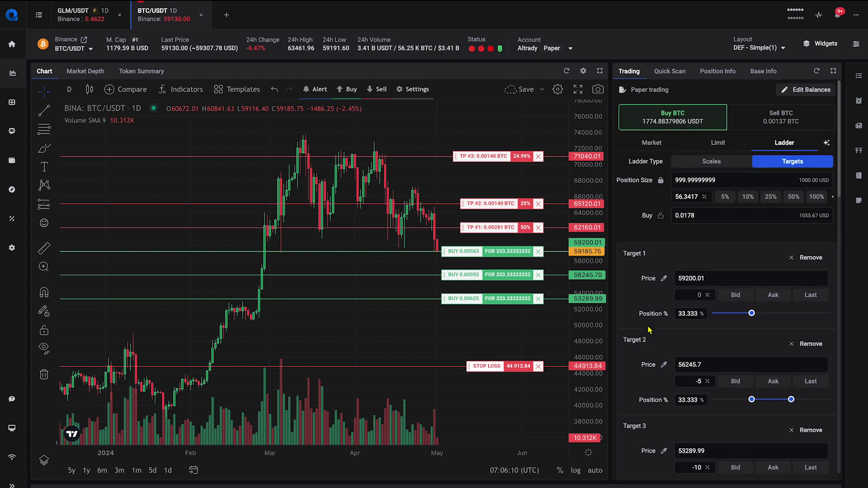
Create a preset named 'My preset' with hotkey Ctrl+X and a fixed USDT entry size
left_click(827, 144)
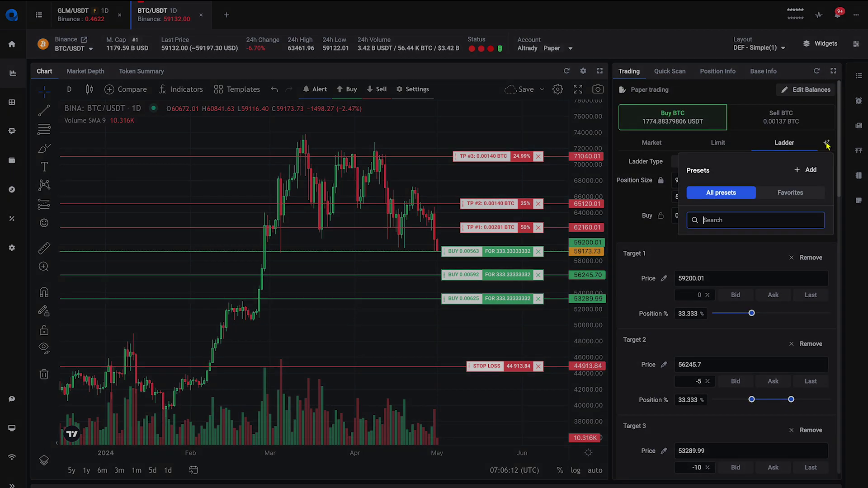
left_click(807, 170)
type("My prese")
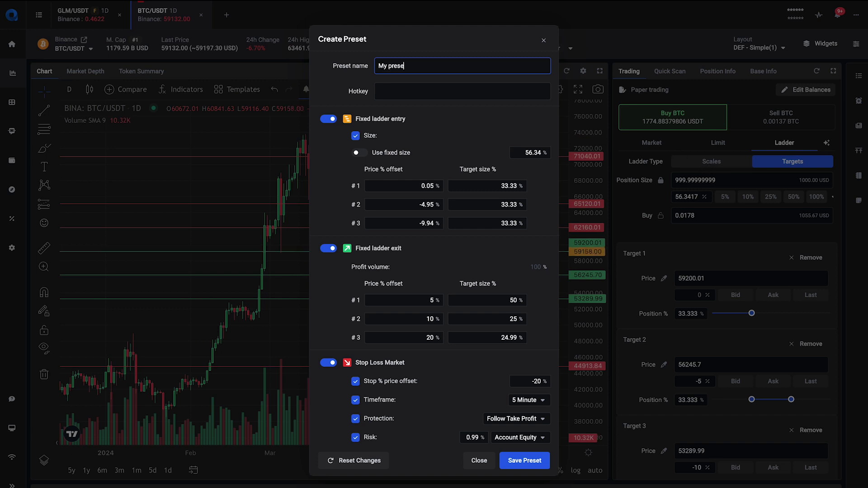
type("t")
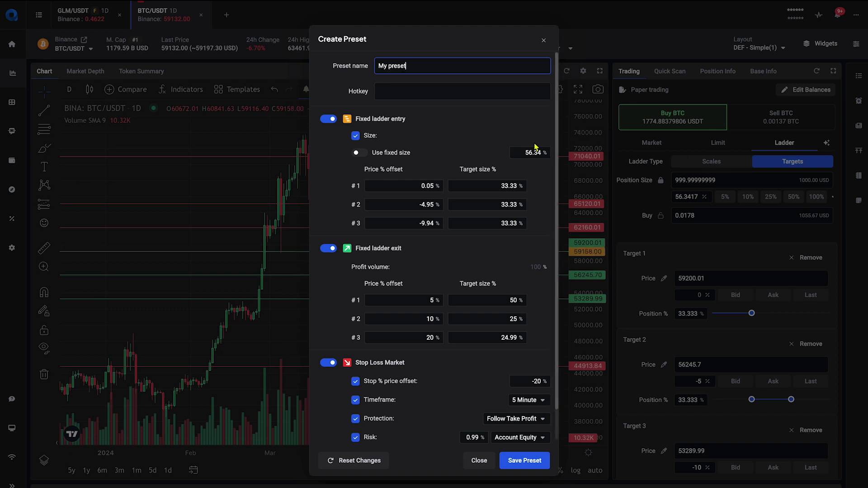
left_click(497, 91)
key("ctrl")
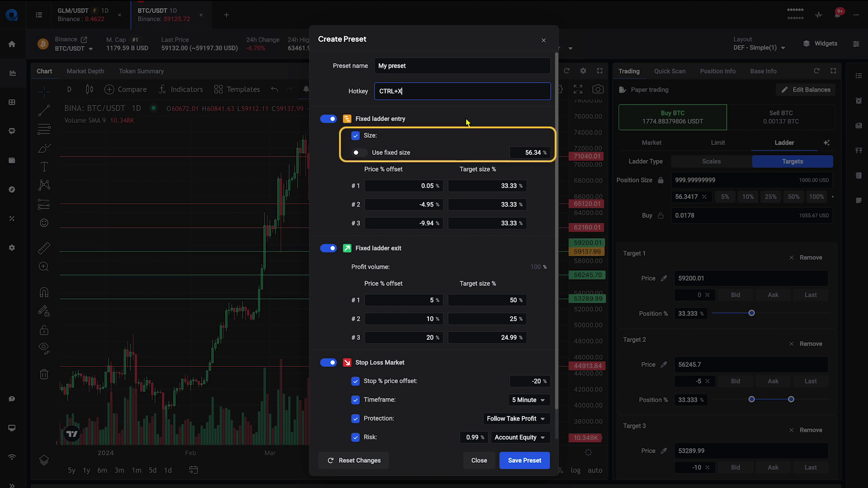
left_click(359, 153)
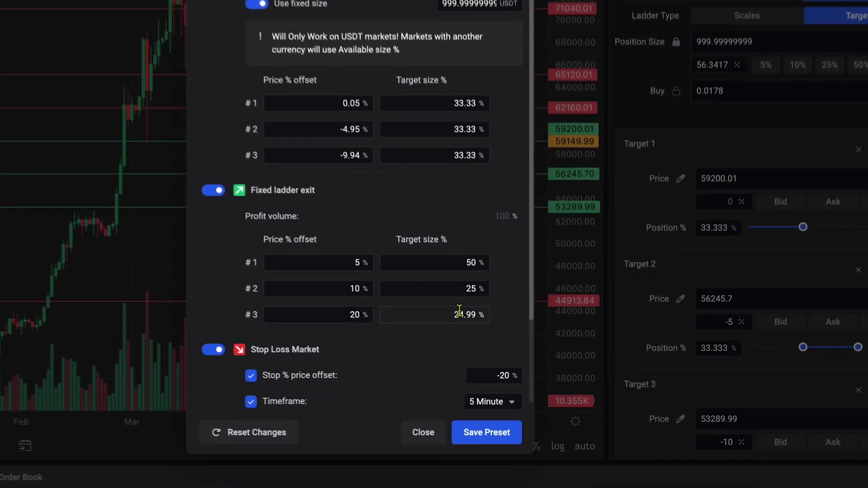
Save My preset, switch the market to ETH/USDT, and apply My preset there
left_click(484, 429)
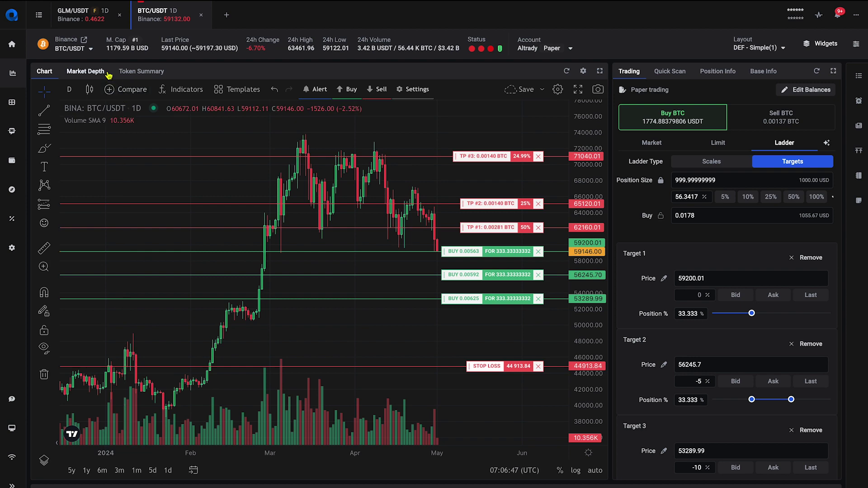
left_click(93, 51)
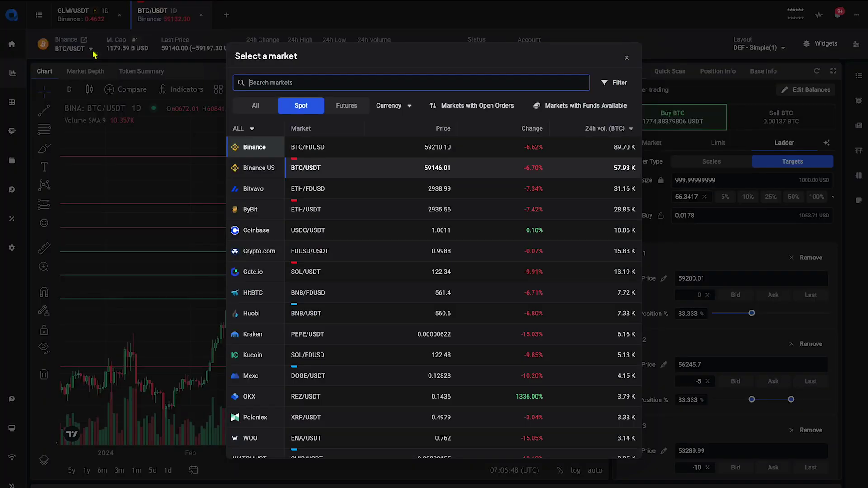
left_click(305, 216)
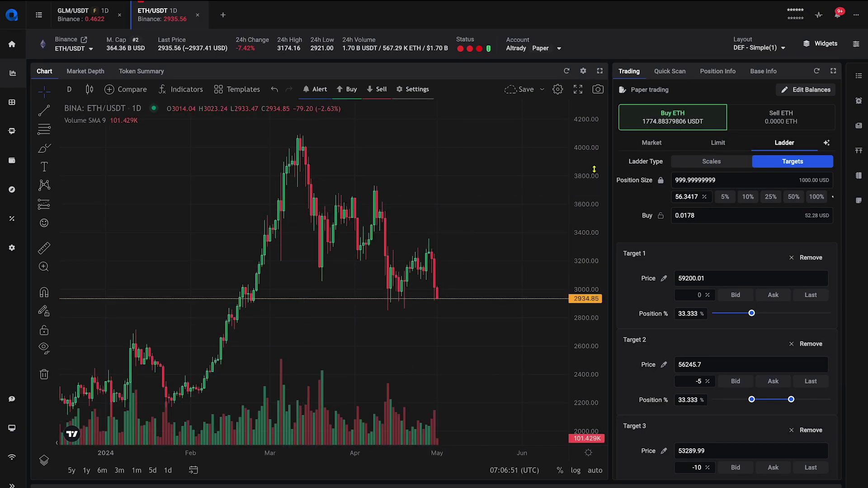
left_click(826, 143)
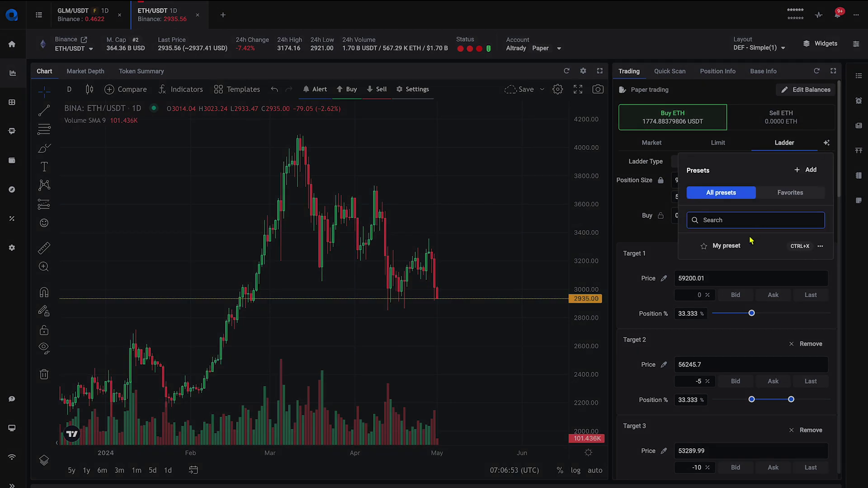
left_click(727, 246)
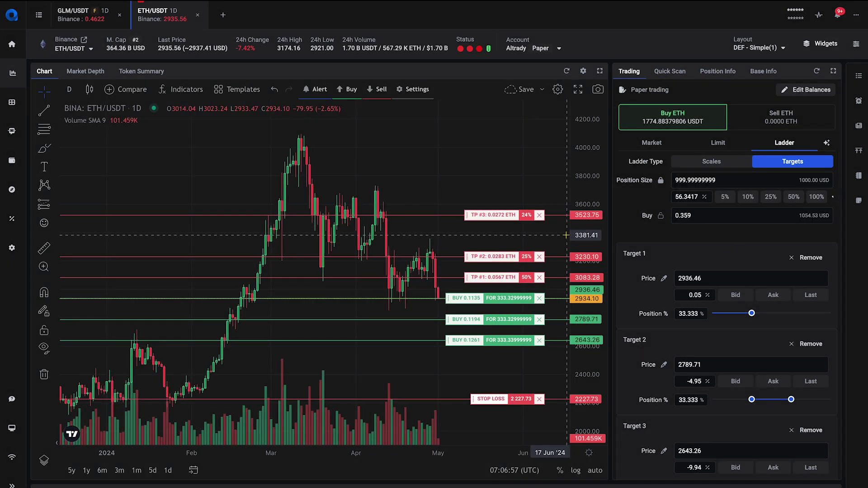
scroll(643, 250, "down", 1)
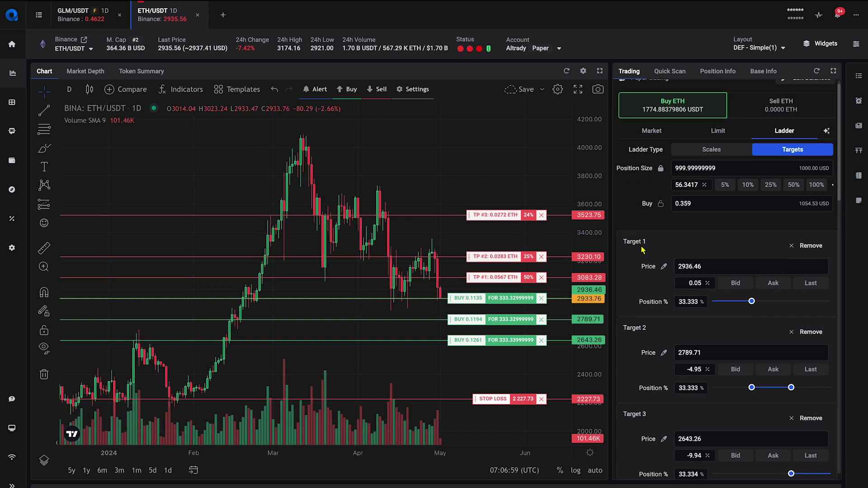
scroll(642, 250, "down", 2)
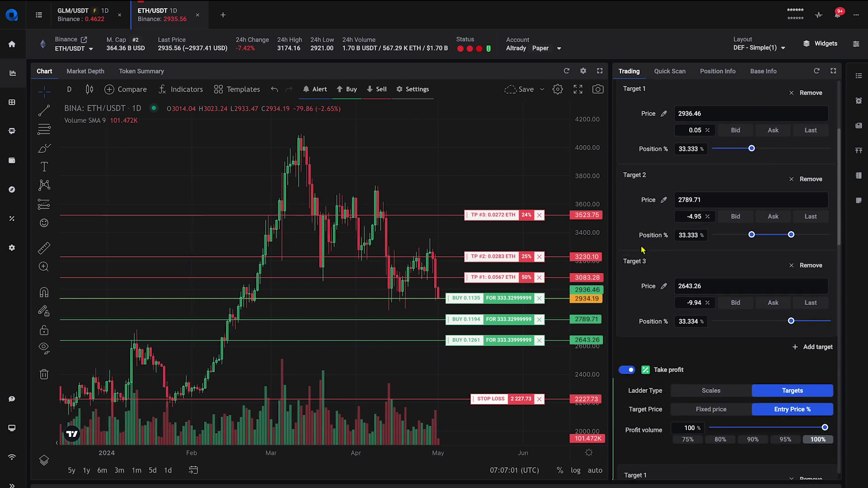